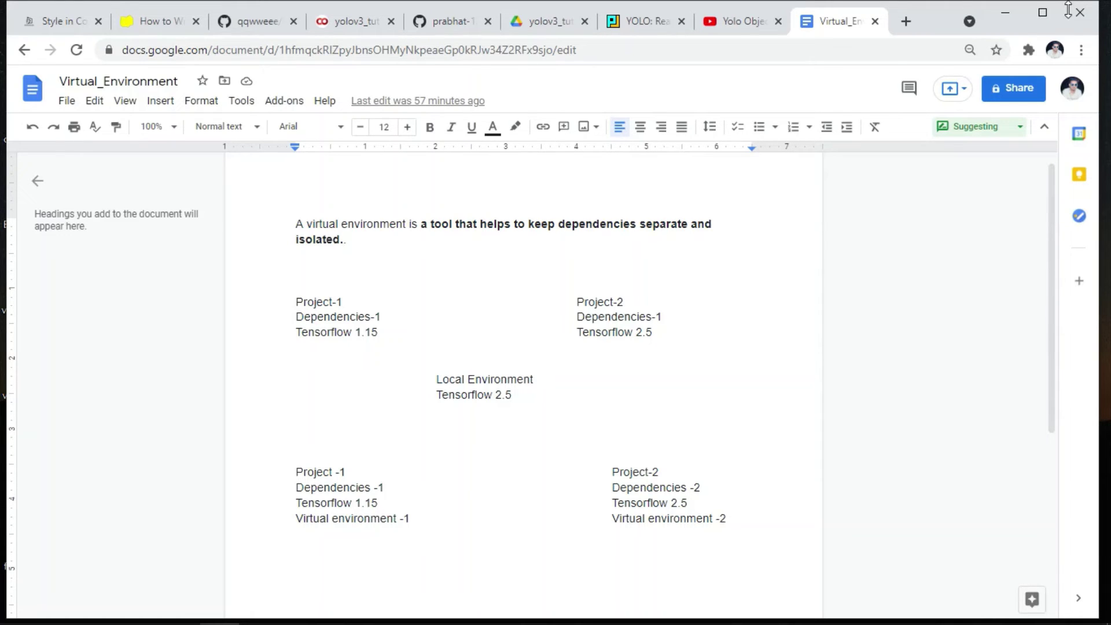
- Minimise Chrome and bring the Anaconda Prompt window to the front
click(1001, 13)
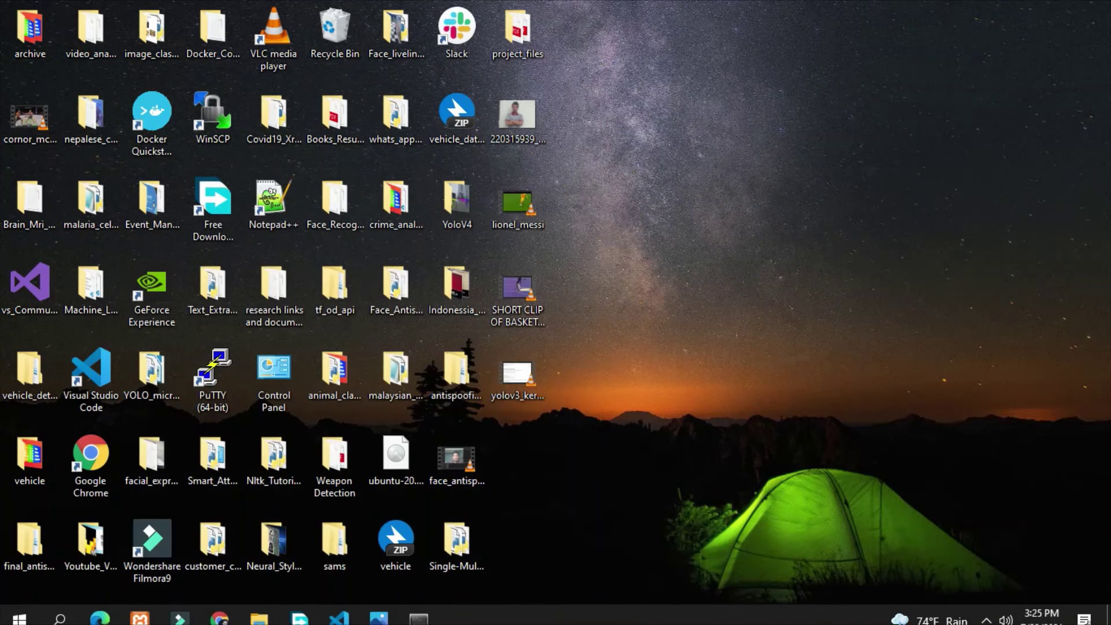
click(419, 610)
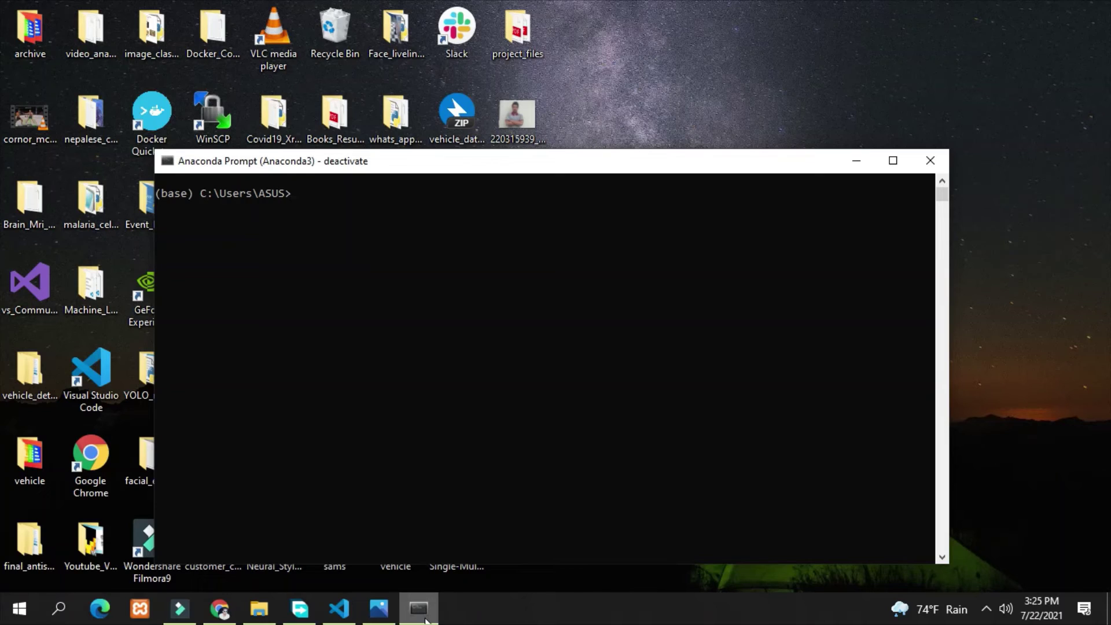
text(cond)
text(a create -)
text(n ")
text(e)
text(nvironm)
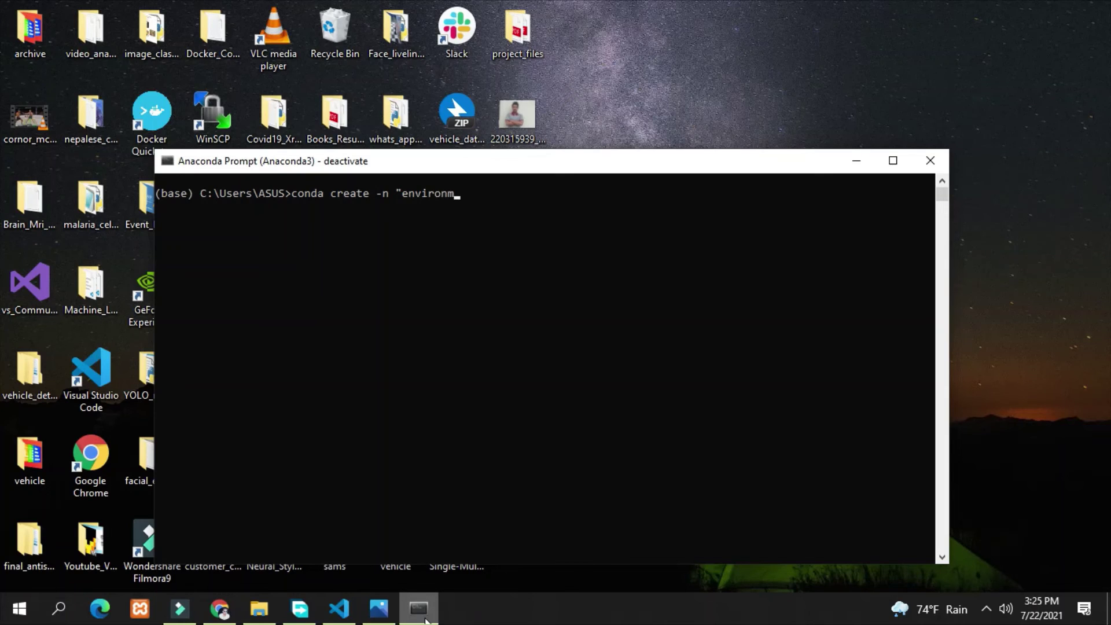
text(ent")
text( py)
text(thon=)
text(3.)
text(6)
- Run the conda create command for 'environment' with Python 3.6 and confirm the package install
key(Return)
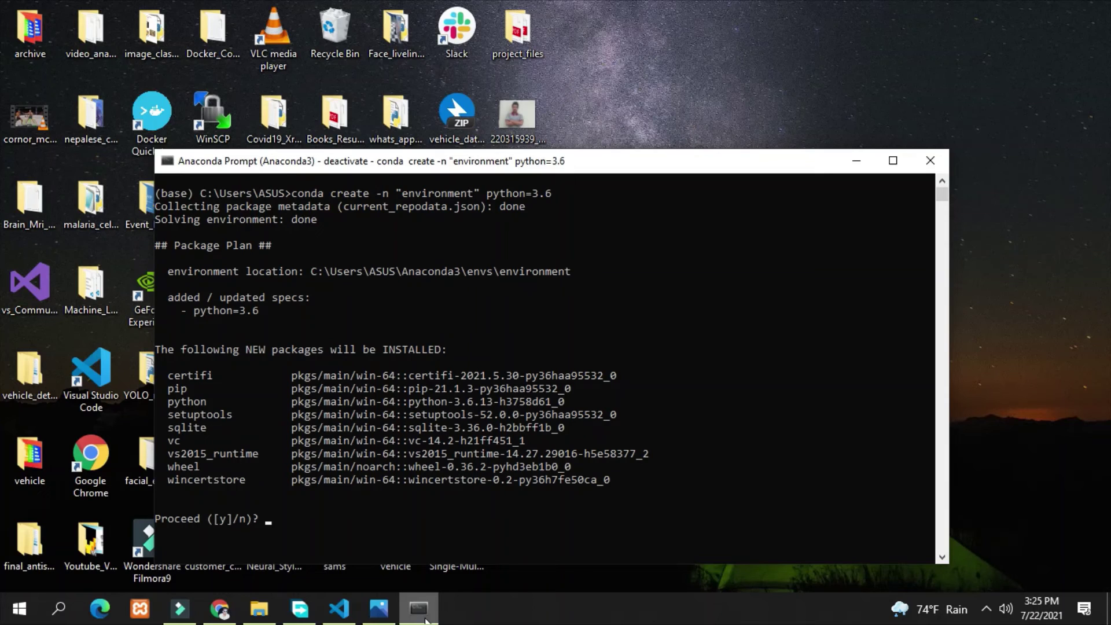
text(y)
key(Return)
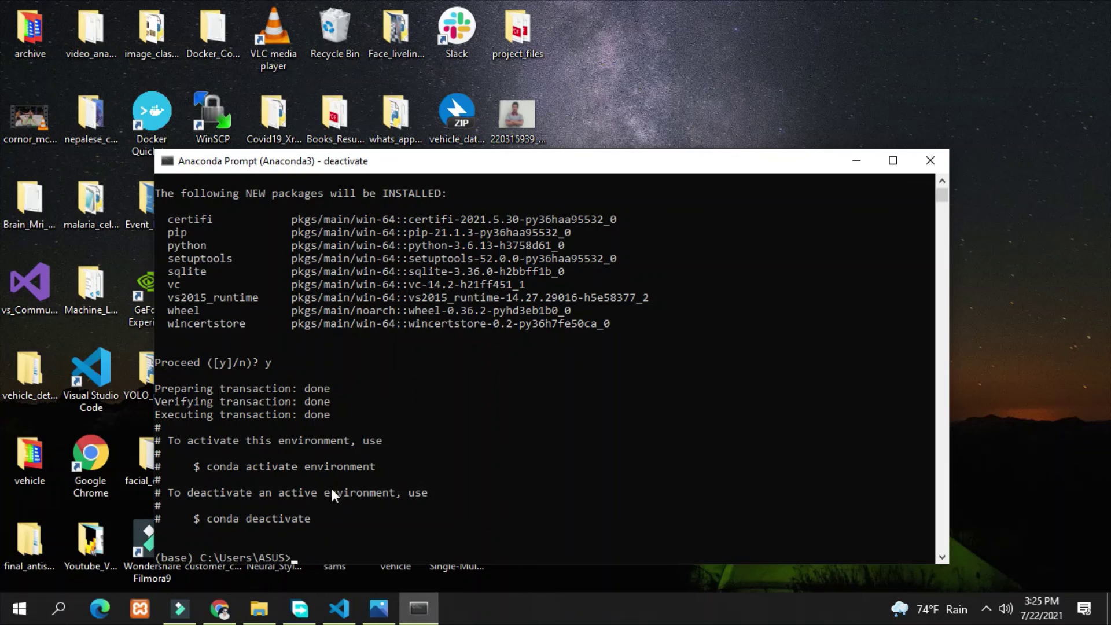
- Copy the printed 'conda activate environment' line, paste it at the prompt, and run it
click(378, 467)
drag(377, 465, 206, 472)
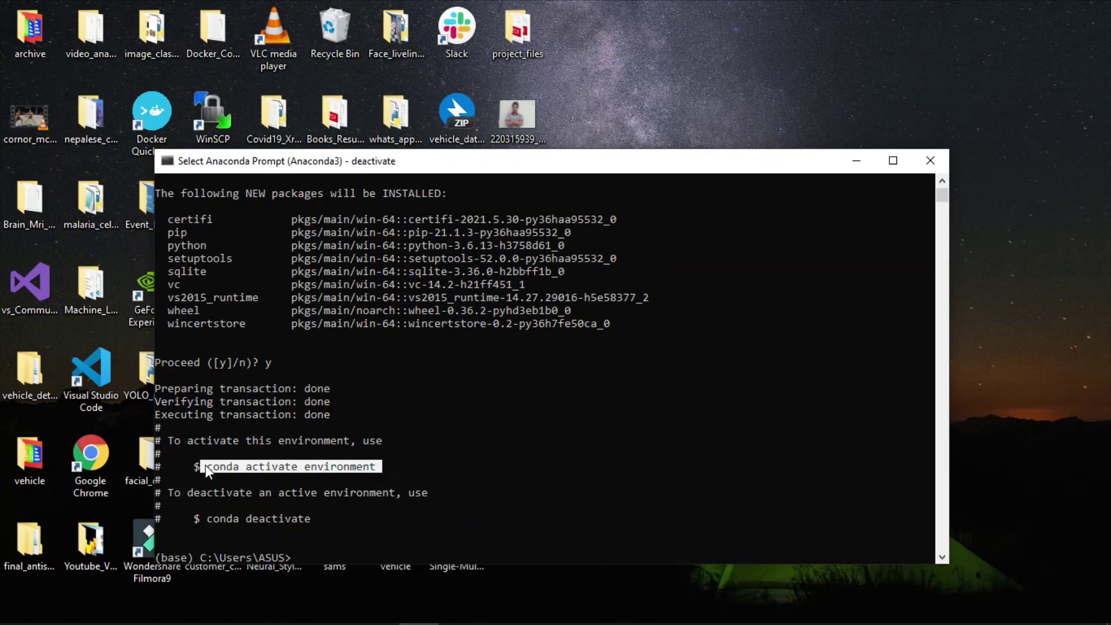
key(ctrl+c)
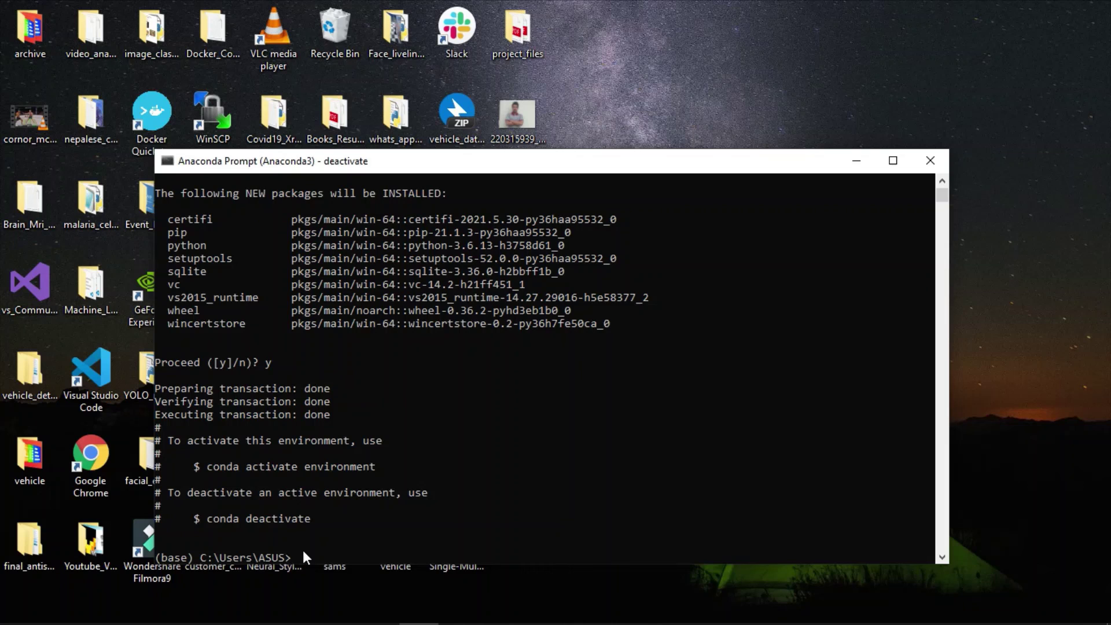
click(303, 553)
right_click(303, 553)
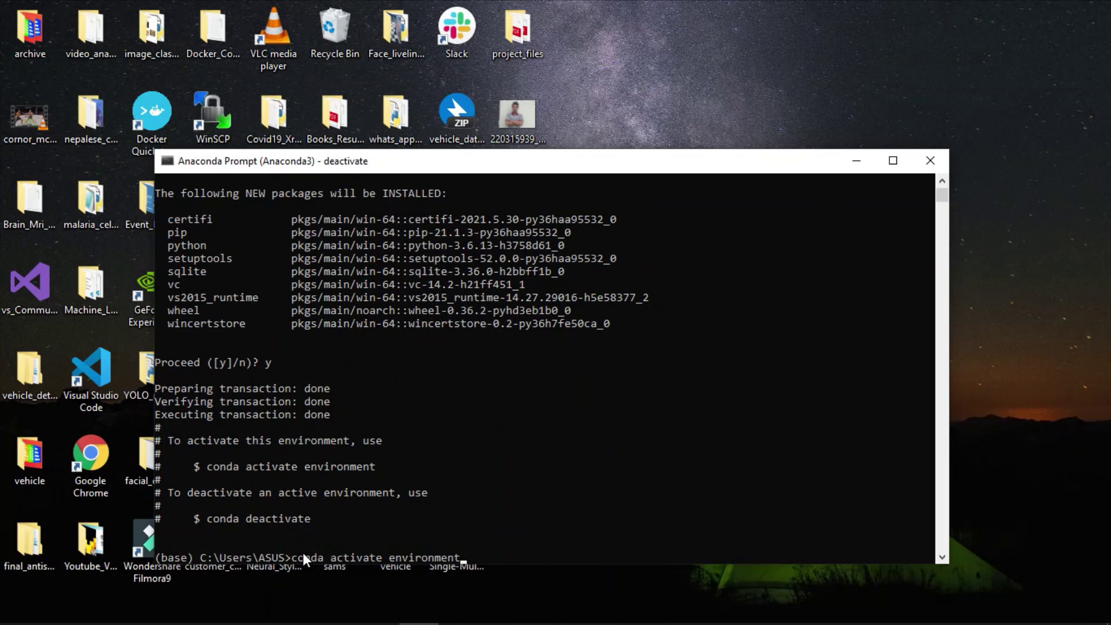
key(Return)
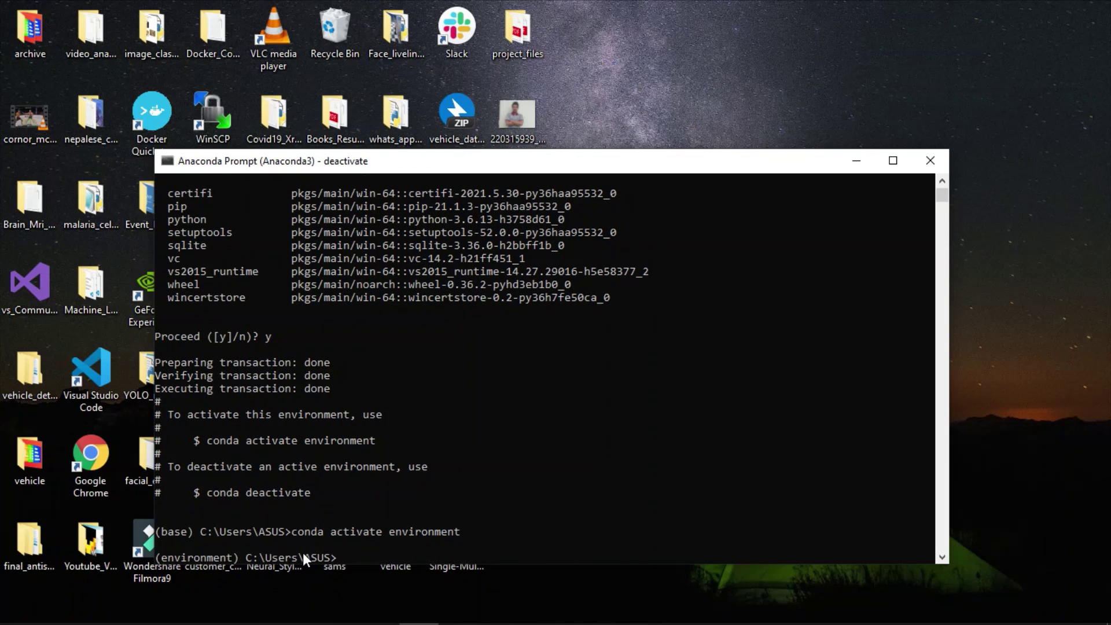
double_click(184, 534)
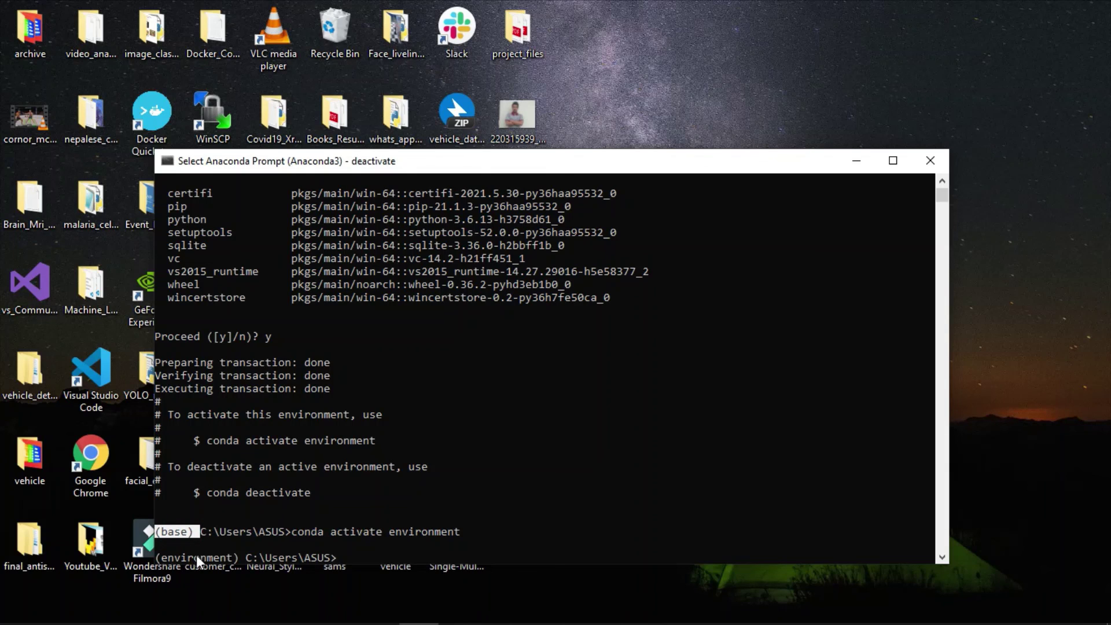
double_click(198, 558)
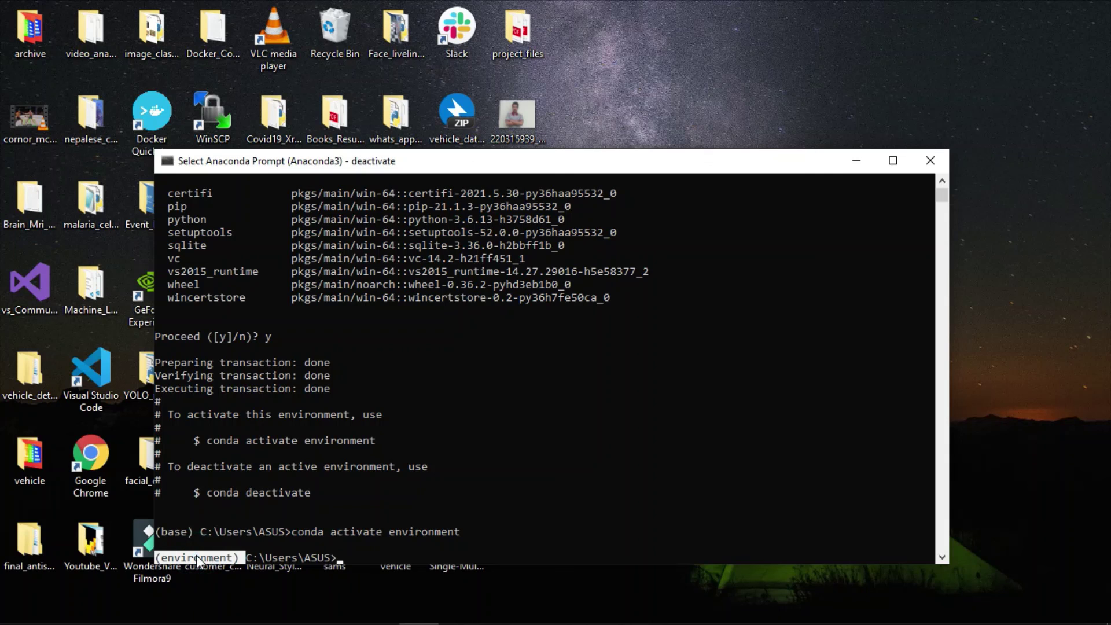
double_click(212, 558)
double_click(213, 556)
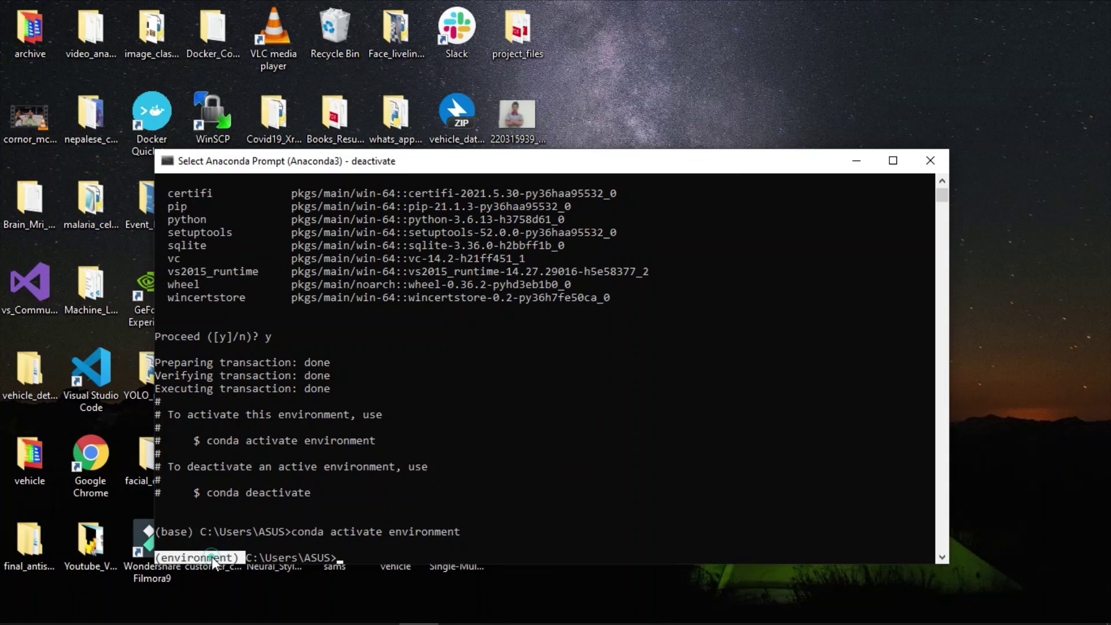